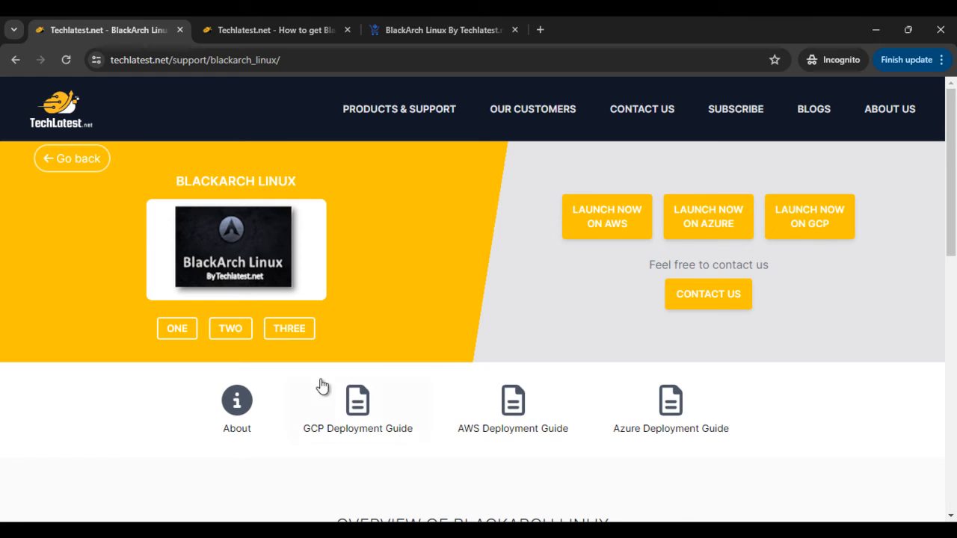
# - Open the BlackArch Linux GCP Deployment Guide in a new tab and skim its deployment instructions
pyautogui.scroll(3, 305, 280)
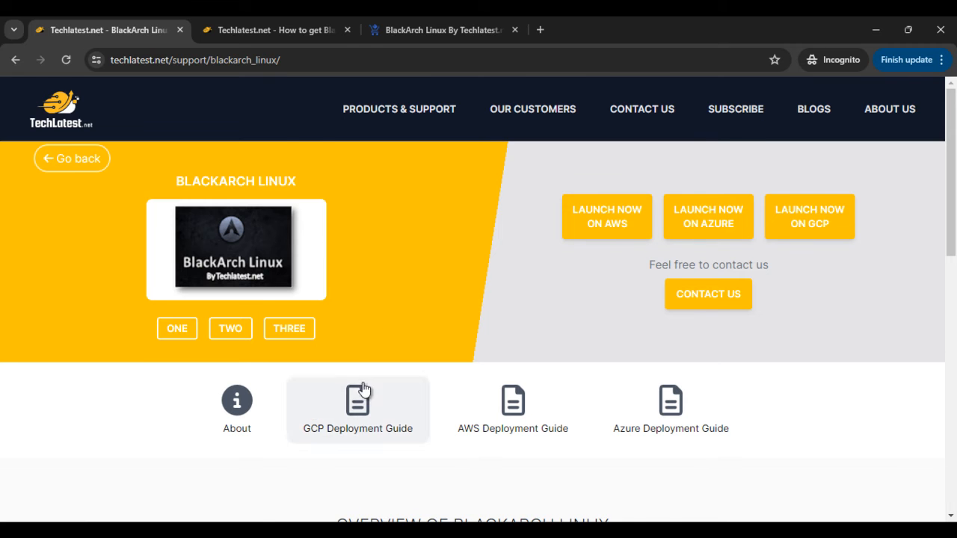
pyautogui.scroll(-1, 348, 400)
pyautogui.rightClick(349, 367)
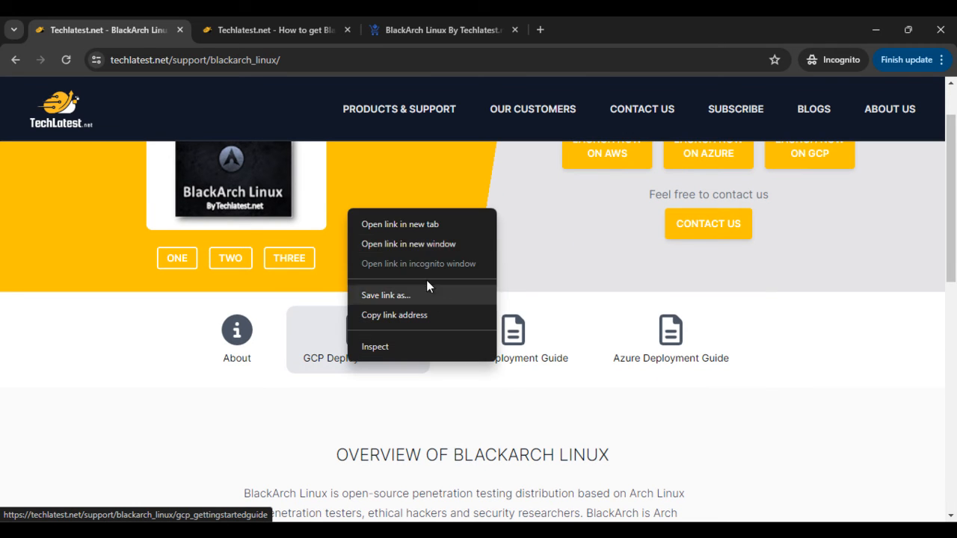
pyautogui.click(403, 228)
pyautogui.click(615, 23)
pyautogui.scroll(-2, 385, 352)
pyautogui.scroll(2, 427, 303)
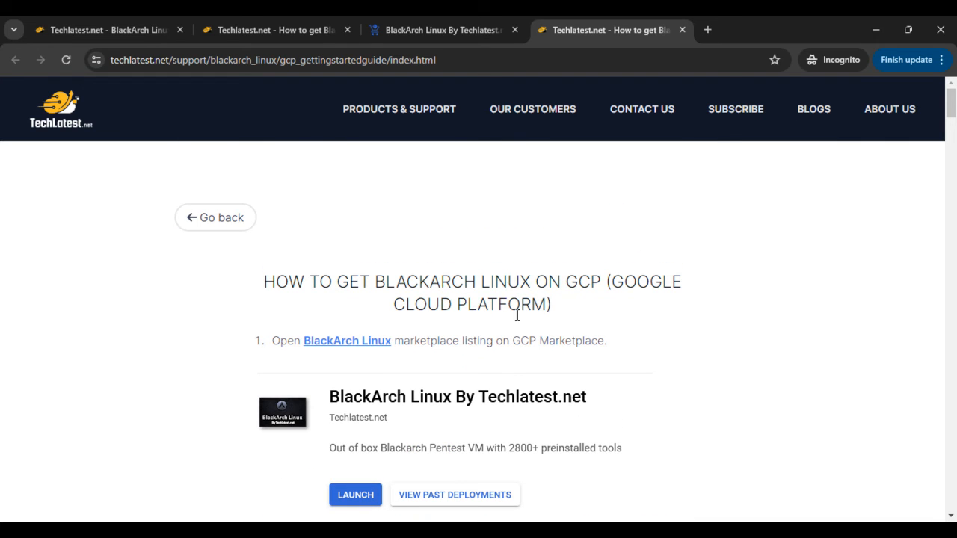
pyautogui.scroll(-10, 543, 322)
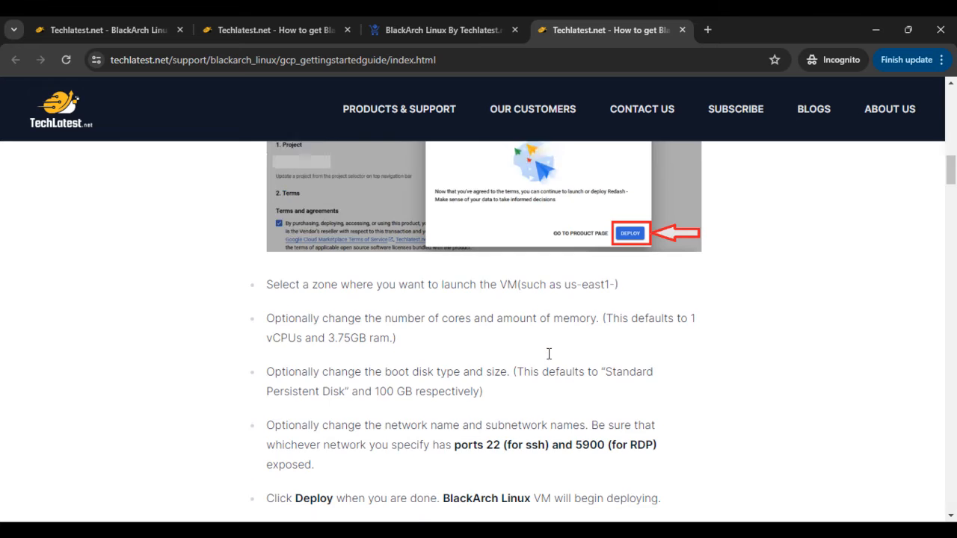
pyautogui.scroll(8, 549, 353)
# - Open the BlackArch Linux marketplace listing in a new tab from the first step of the GCP guide
pyautogui.click(237, 24)
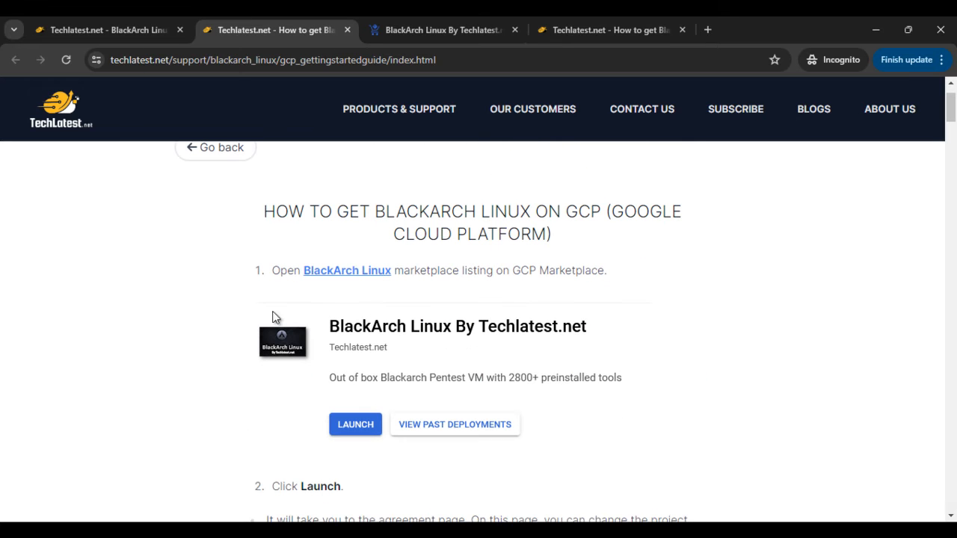
pyautogui.rightClick(326, 278)
pyautogui.click(355, 292)
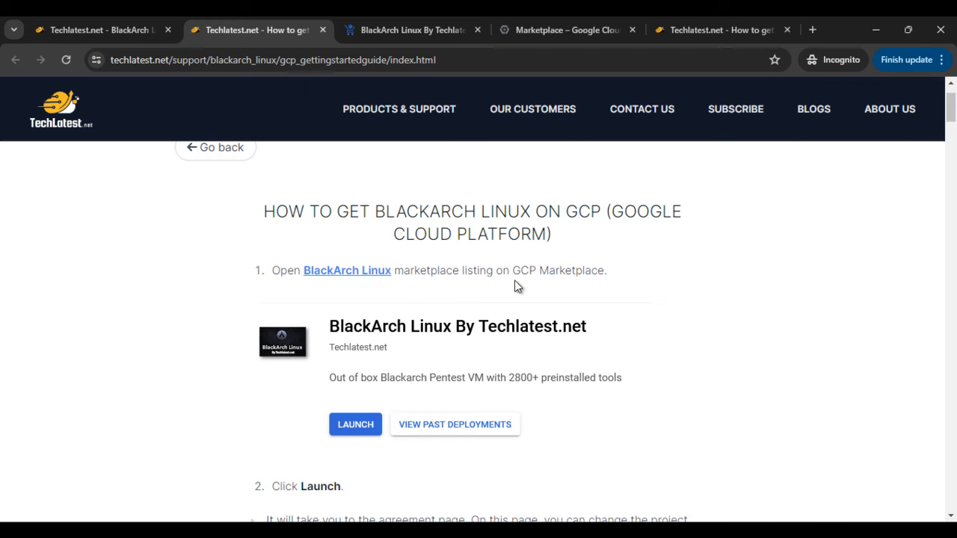
pyautogui.click(515, 30)
pyautogui.click(427, 18)
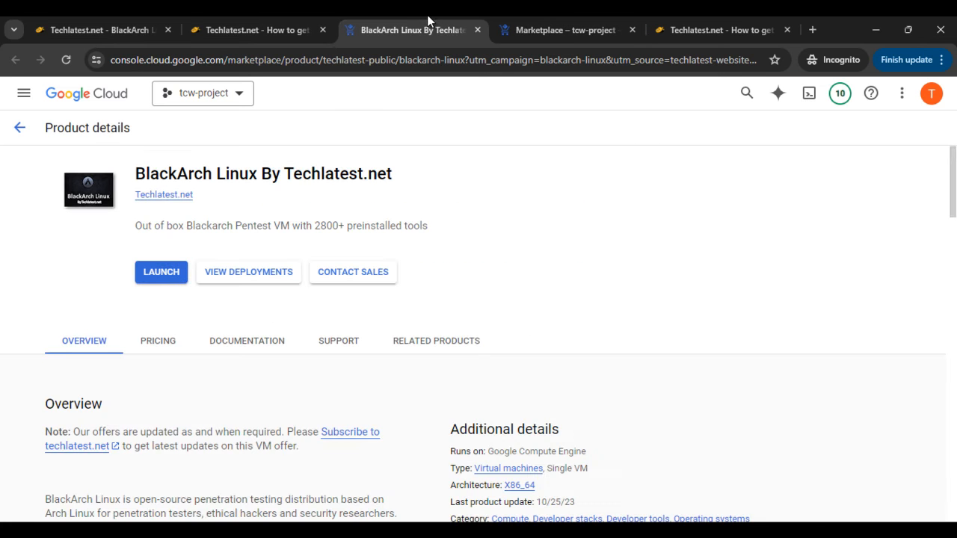
# - Read the guide's instructions on launching, accepting the agreement, choosing zone, machine and disk settings, and deploying the VM
pyautogui.click(261, 18)
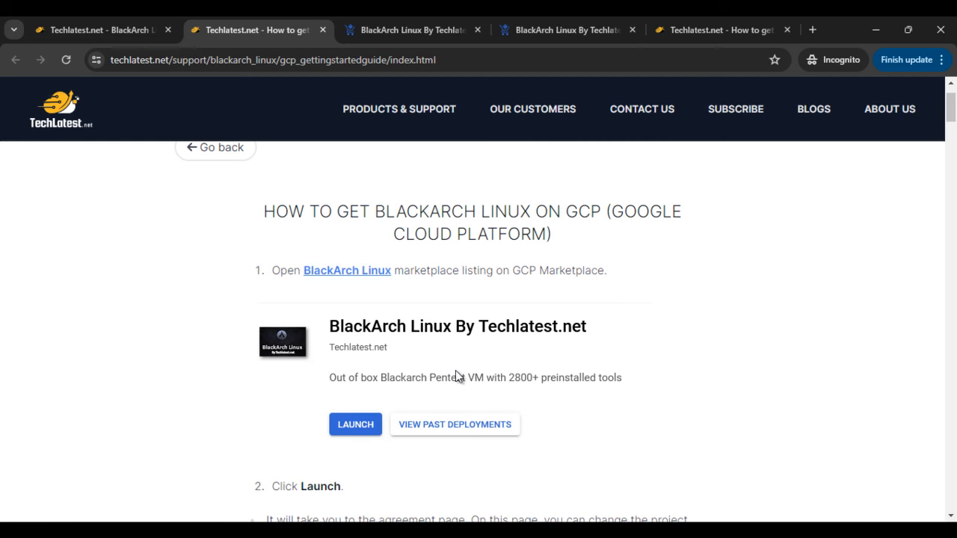
pyautogui.scroll(-5, 451, 397)
pyautogui.scroll(2, 359, 357)
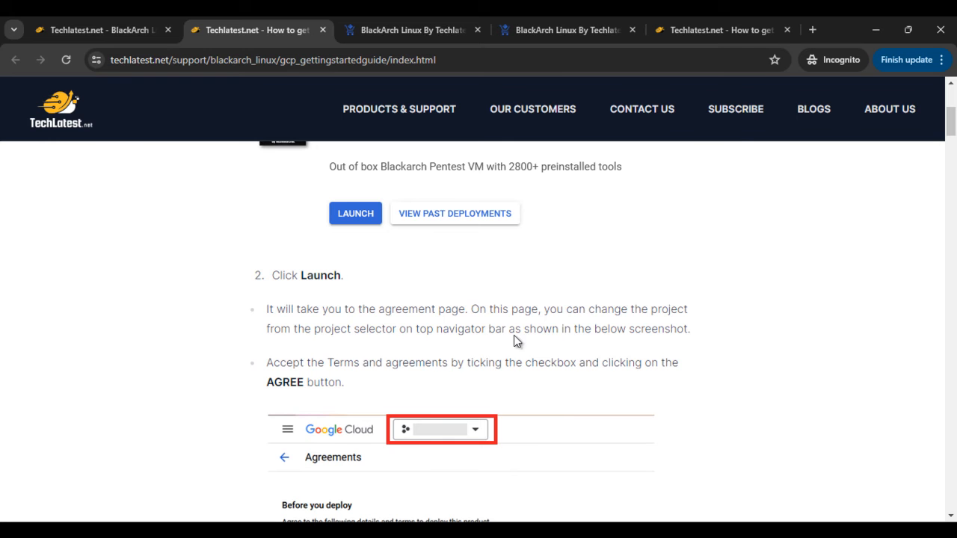
pyautogui.scroll(-2, 324, 339)
pyautogui.scroll(-7, 567, 297)
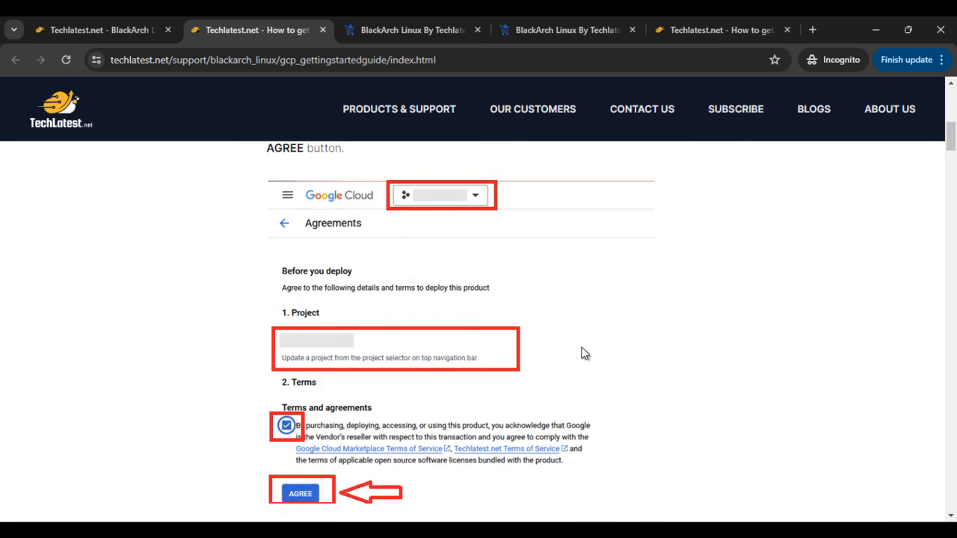
pyautogui.scroll(2, 398, 367)
pyautogui.scroll(1, 305, 320)
pyautogui.scroll(-4, 352, 299)
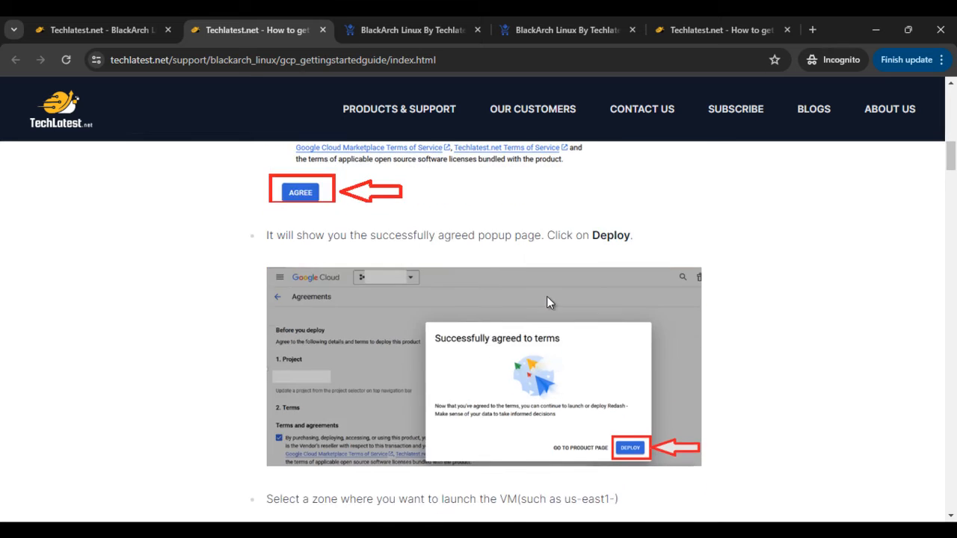
pyautogui.scroll(-5, 444, 322)
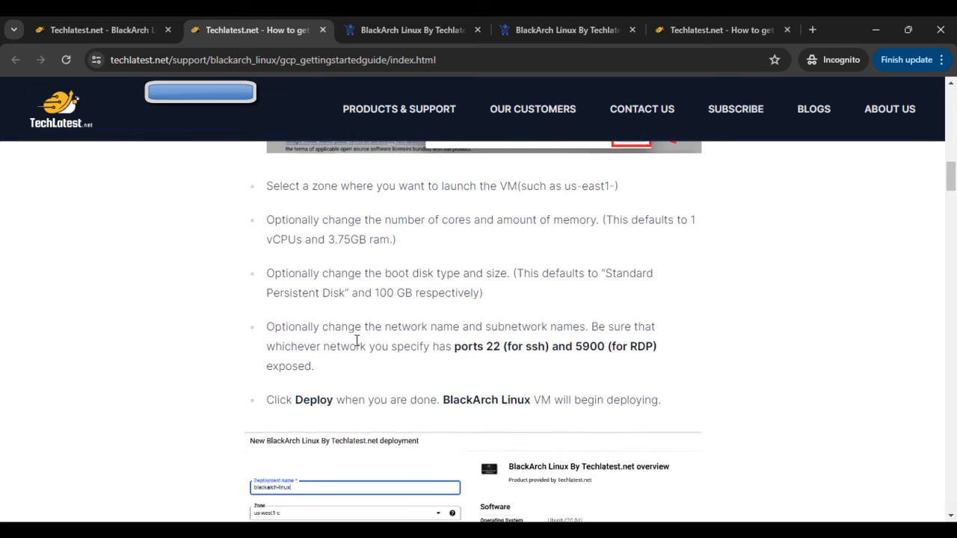
# - Launch BlackArch Linux from its Google Cloud marketplace listing and deploy it with the default zone, machine, disk and firewall settings
pyautogui.click(424, 24)
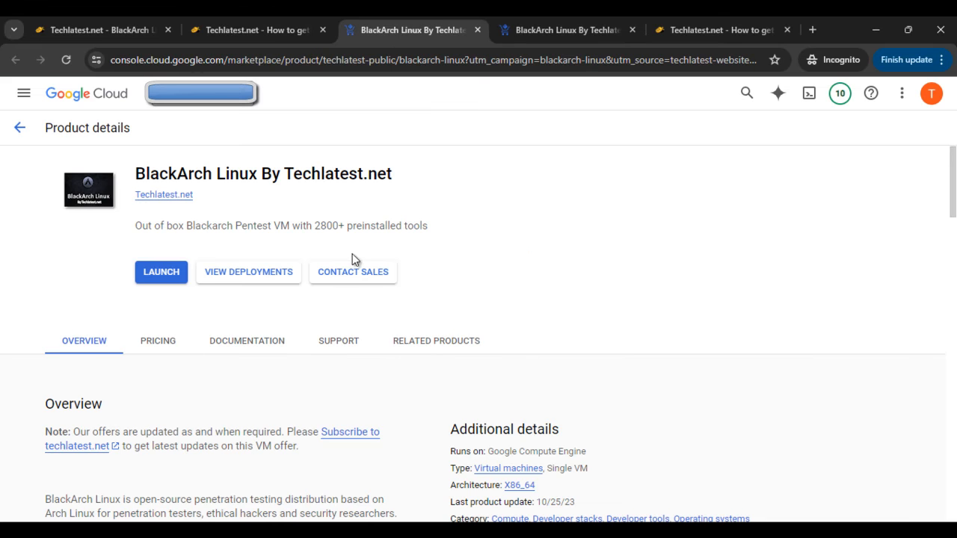
pyautogui.click(162, 273)
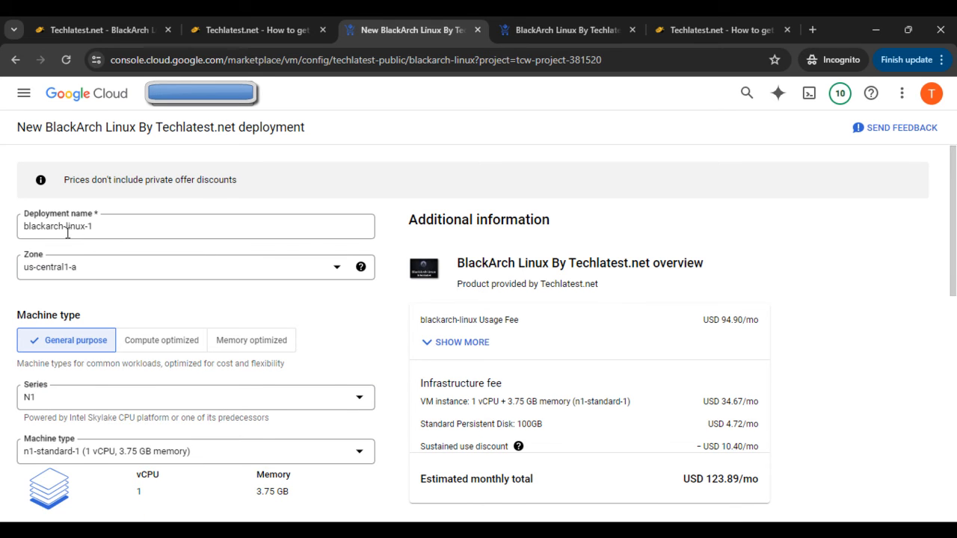
pyautogui.scroll(-1, 183, 274)
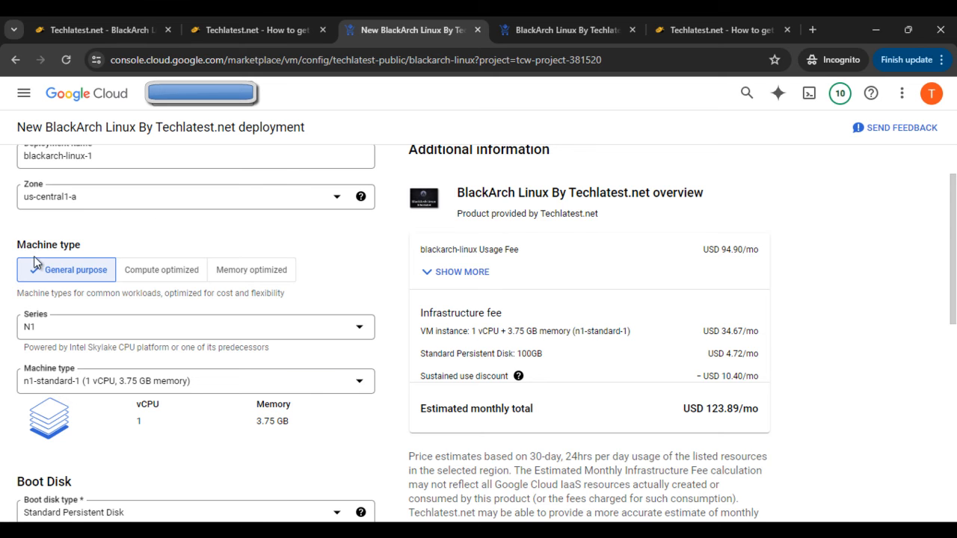
pyautogui.scroll(-2, 96, 302)
pyautogui.scroll(-2, 83, 247)
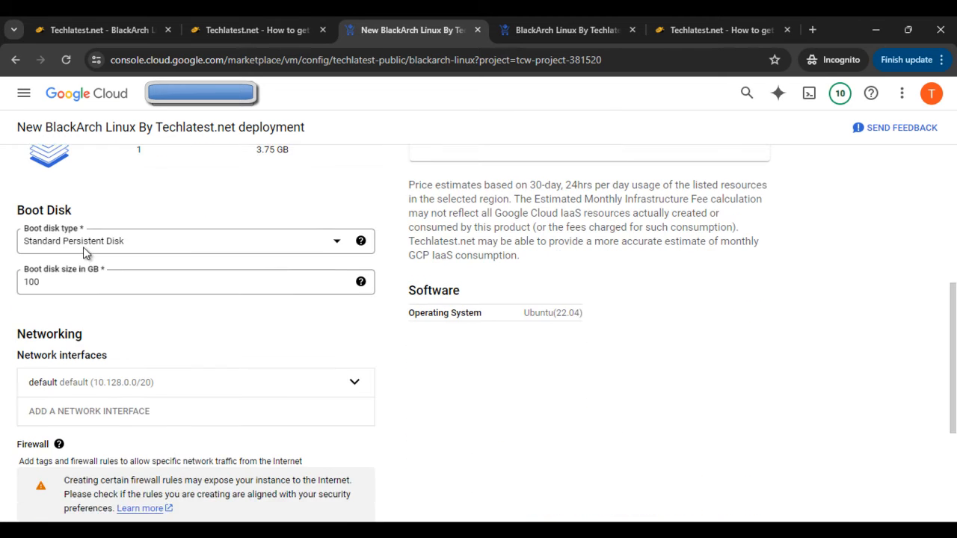
pyautogui.scroll(-3, 83, 267)
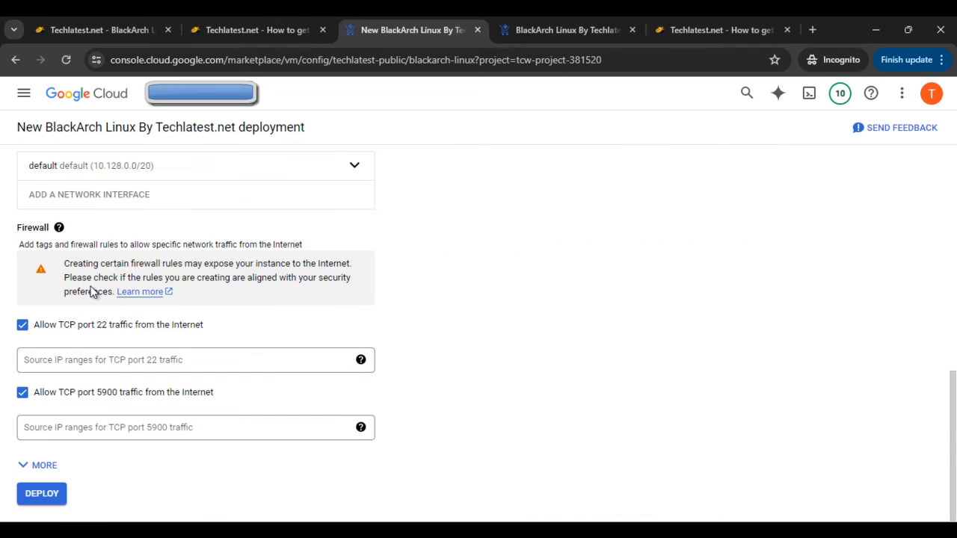
pyautogui.click(42, 495)
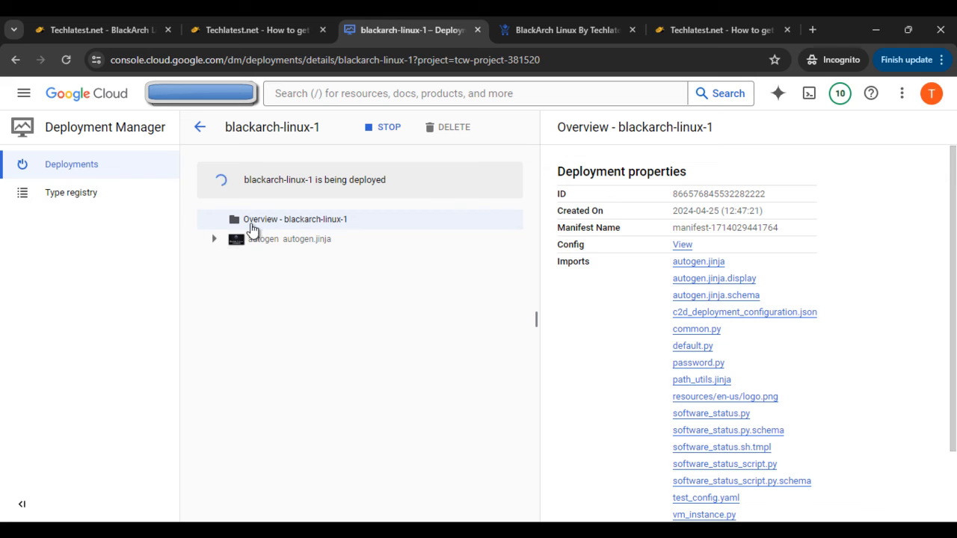
# - Open the blackarch-linux-1-vm instance from the deployment's autogen details and review its logs and network interfaces
pyautogui.click(404, 243)
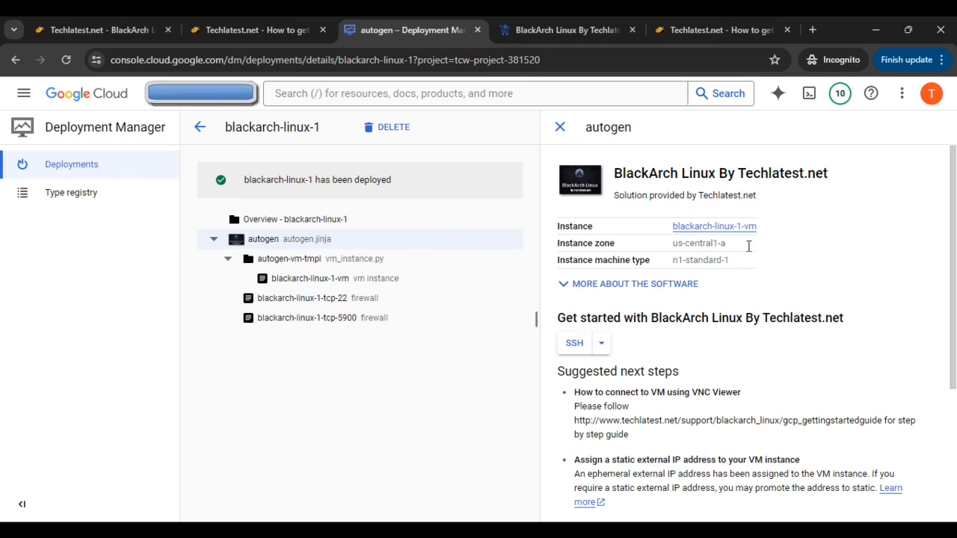
pyautogui.click(704, 228)
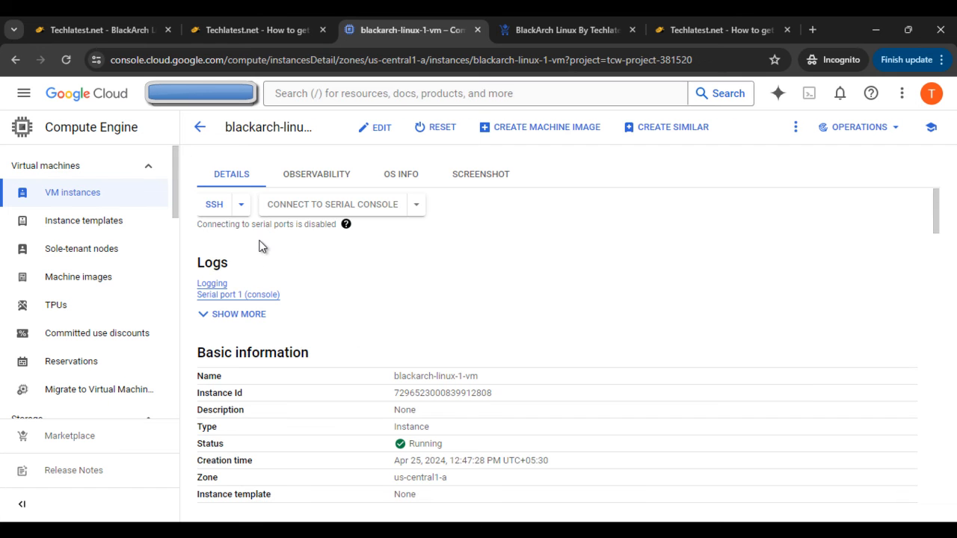
pyautogui.click(226, 317)
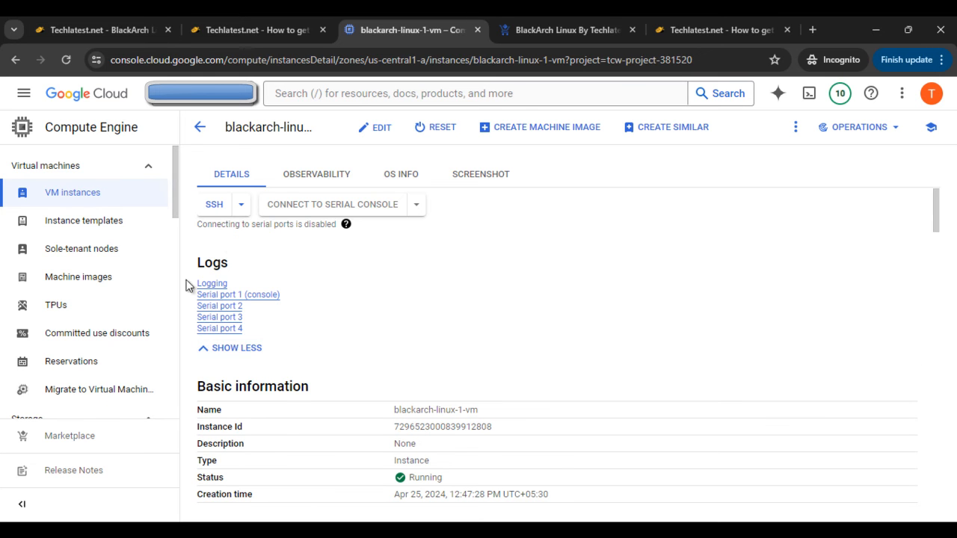
pyautogui.scroll(-3, 382, 320)
pyautogui.scroll(-4, 381, 320)
pyautogui.scroll(7, 498, 314)
pyautogui.scroll(-12, 498, 316)
pyautogui.scroll(-1, 688, 414)
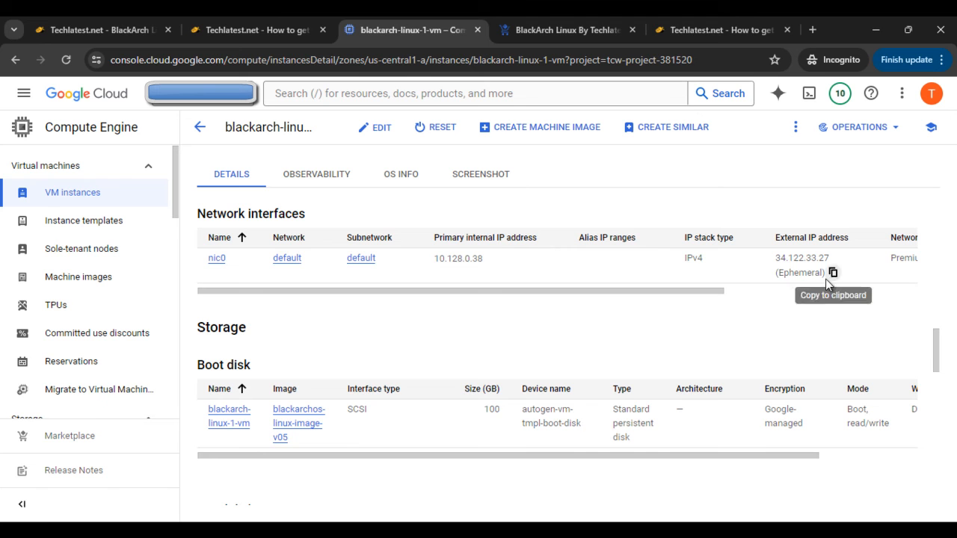
pyautogui.scroll(15, 479, 266)
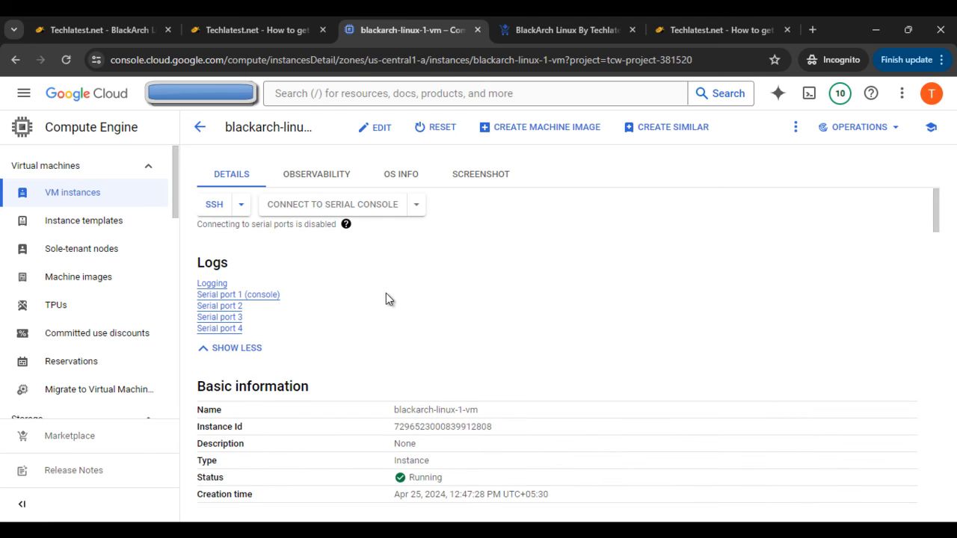
# - Start an SSH session to the VM in a browser window and maximize that window
pyautogui.click(241, 205)
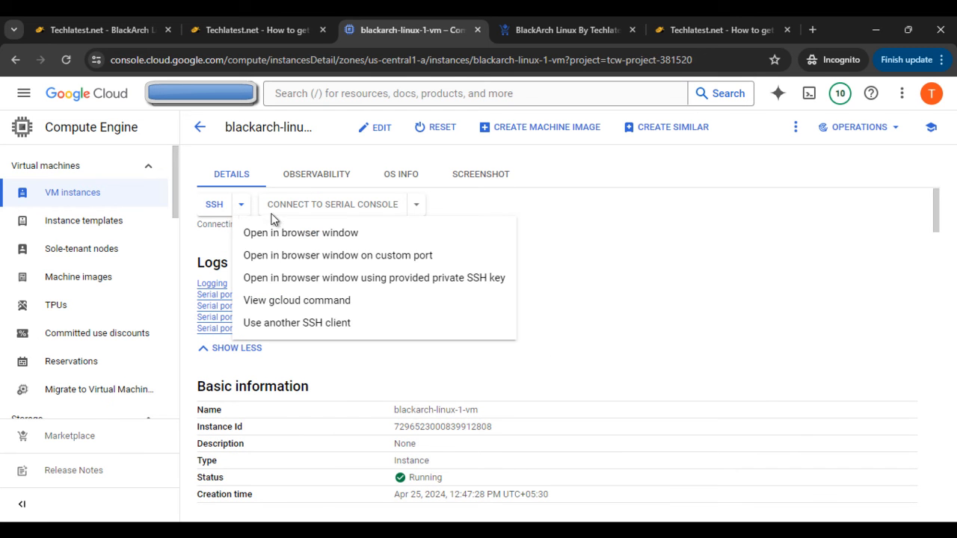
pyautogui.click(310, 235)
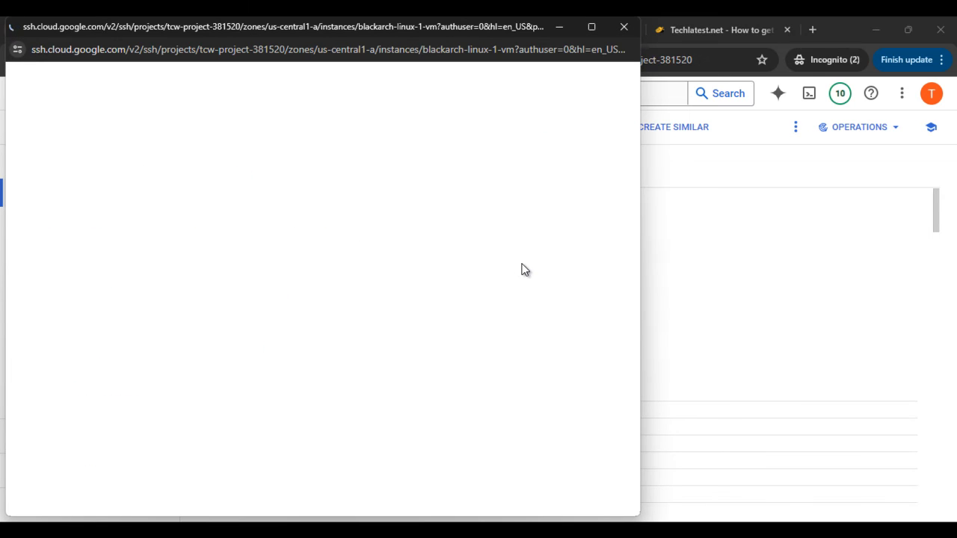
pyautogui.click(592, 27)
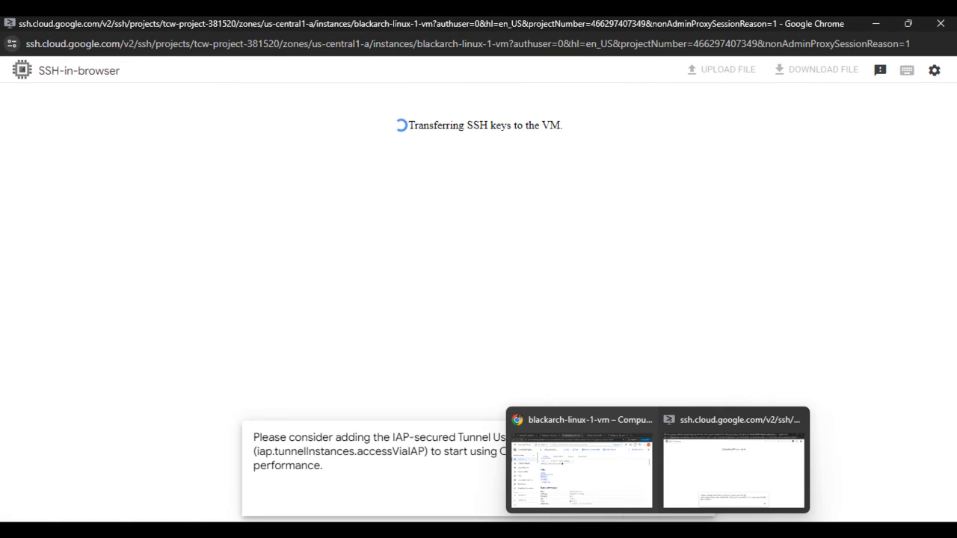
# - Find the BlackArch command-line connection step in the deployment guide and copy the command "sudo docker exec -it blackarch /bin/bash"
pyautogui.click(598, 490)
pyautogui.click(209, 25)
pyautogui.scroll(-10, 459, 423)
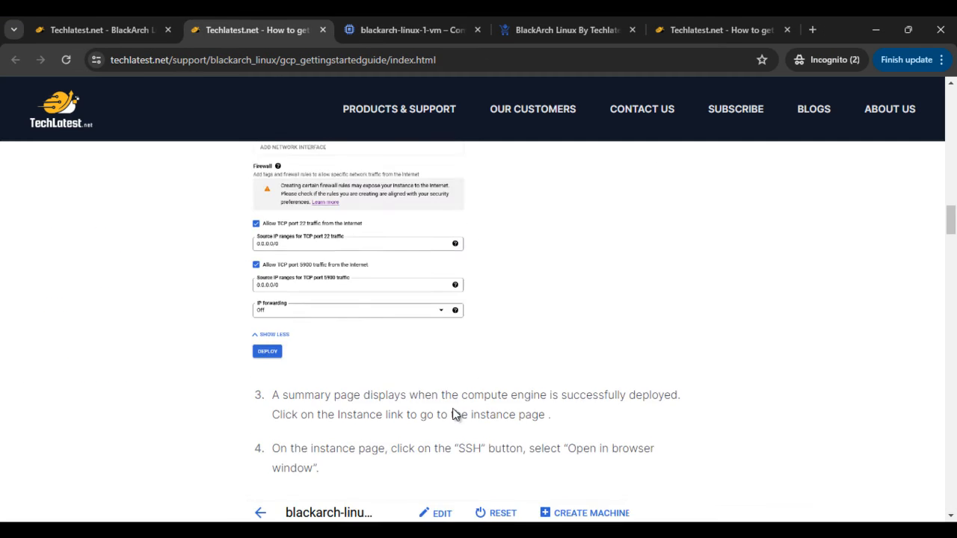
pyautogui.scroll(2, 415, 391)
pyautogui.scroll(2, 417, 392)
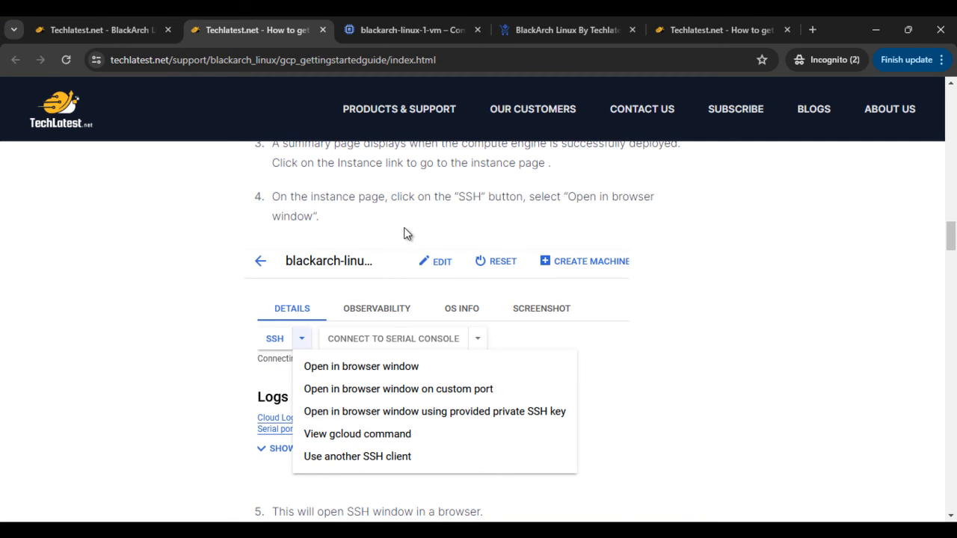
pyautogui.scroll(-5, 455, 333)
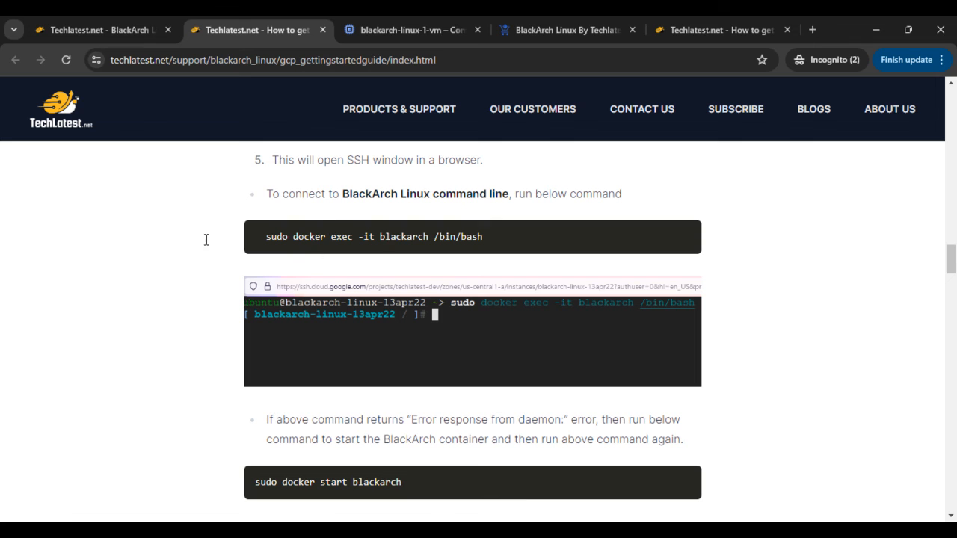
pyautogui.tripleClick(286, 236)
pyautogui.press('cmd+c')
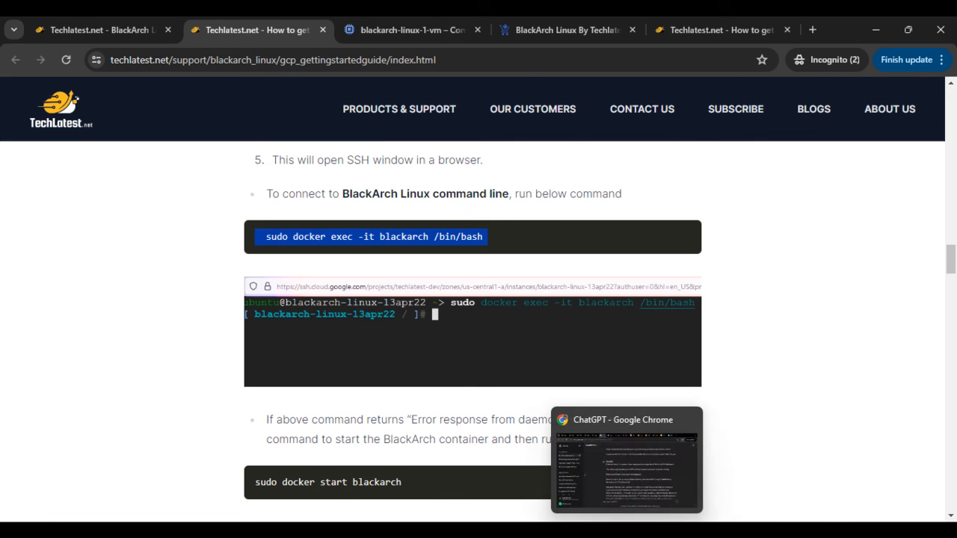
# - Run "sudo docker exec -it blackarch /bin/bash" in the VM's SSH-in-browser session
pyautogui.moveTo(687, 527)
pyautogui.click(713, 470)
pyautogui.click(688, 492)
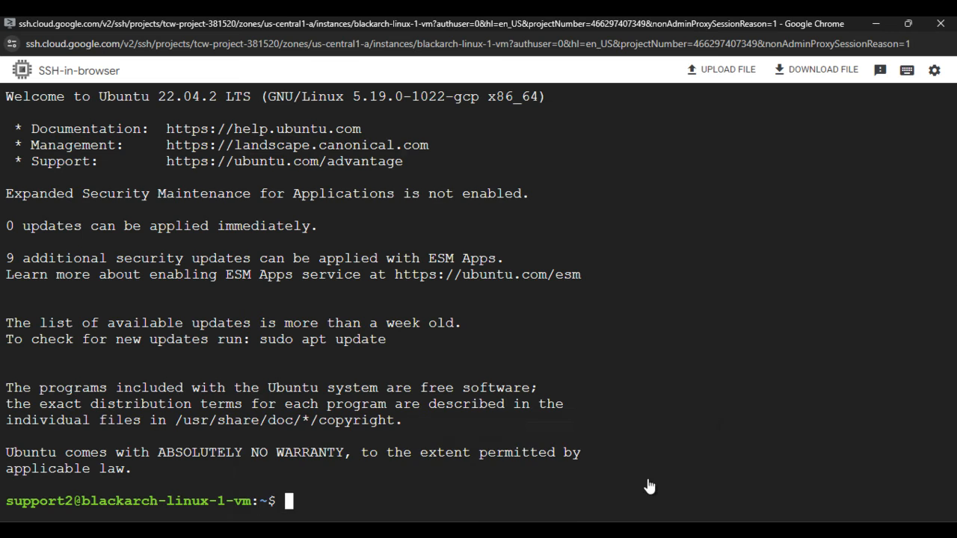
pyautogui.rightClick(456, 481)
pyautogui.click(506, 344)
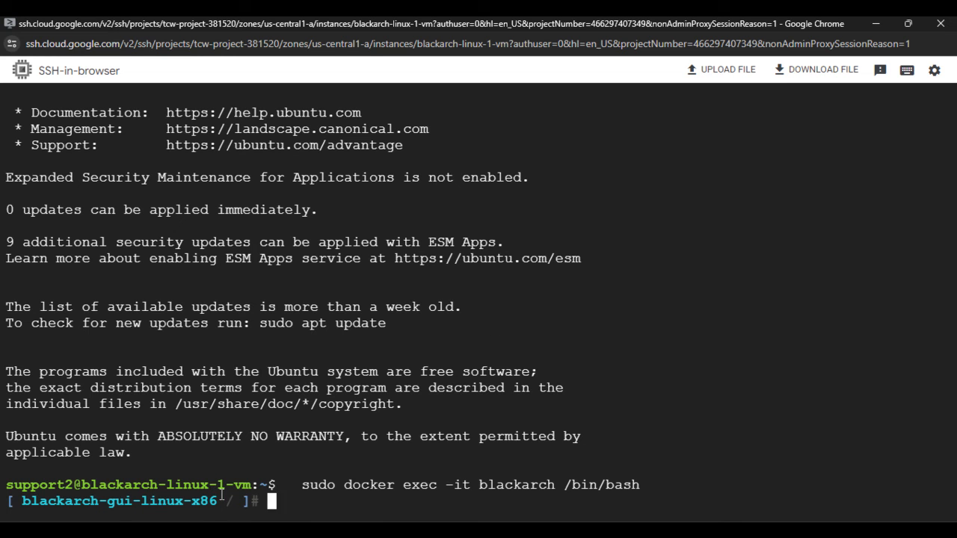
# - Return to the deployment guide and review the fallback instructions for starting the BlackArch container after a daemon error
pyautogui.moveTo(584, 533)
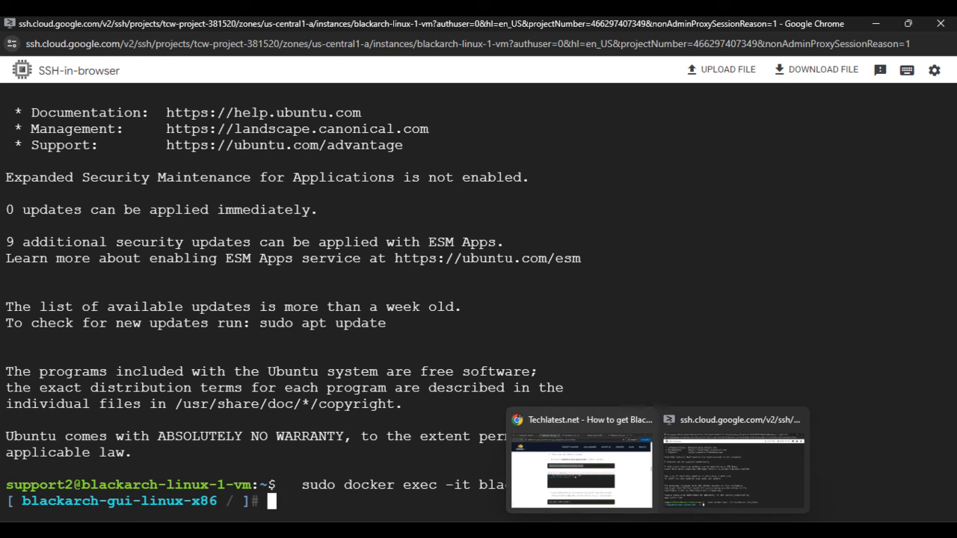
pyautogui.click(603, 494)
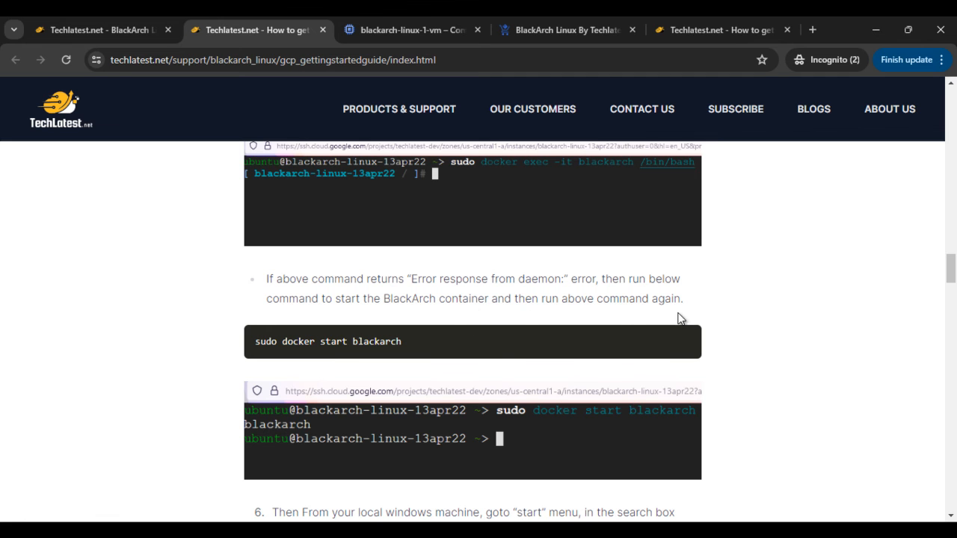
pyautogui.scroll(2, 374, 365)
pyautogui.scroll(-1, 404, 337)
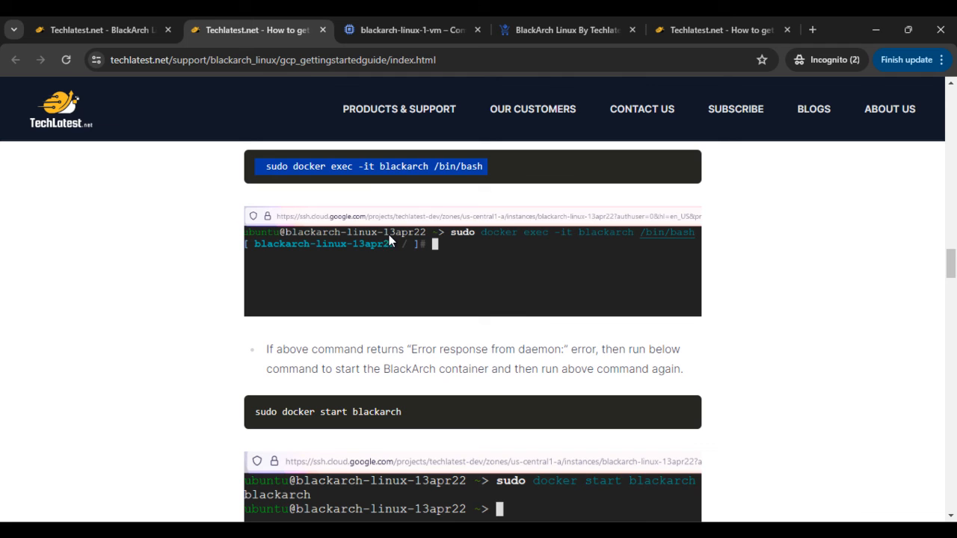
# - Review the guide's docker exec and docker start commands, and the instructions for connecting through VNC from a Windows machine
pyautogui.click(362, 190)
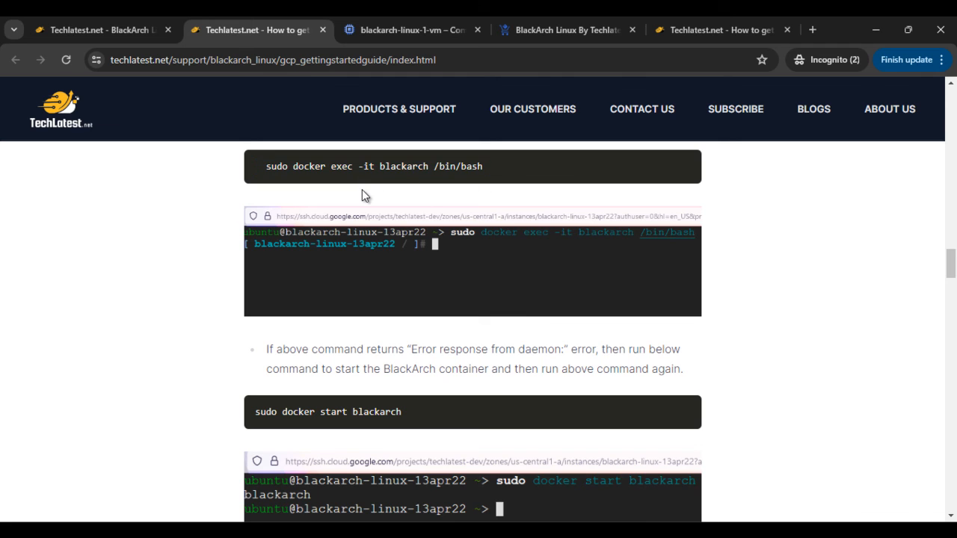
pyautogui.tripleClick(288, 166)
pyautogui.tripleClick(350, 412)
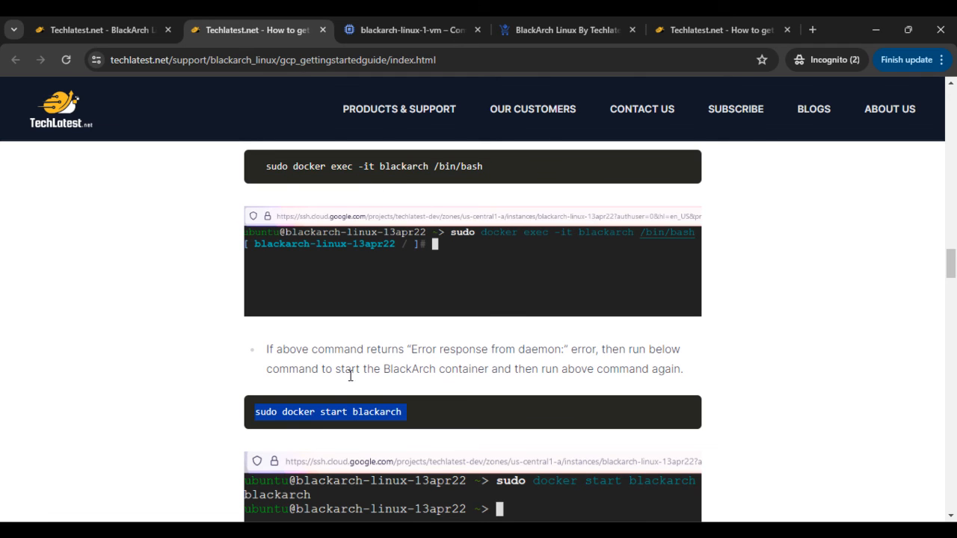
pyautogui.click(387, 185)
pyautogui.scroll(-3, 663, 389)
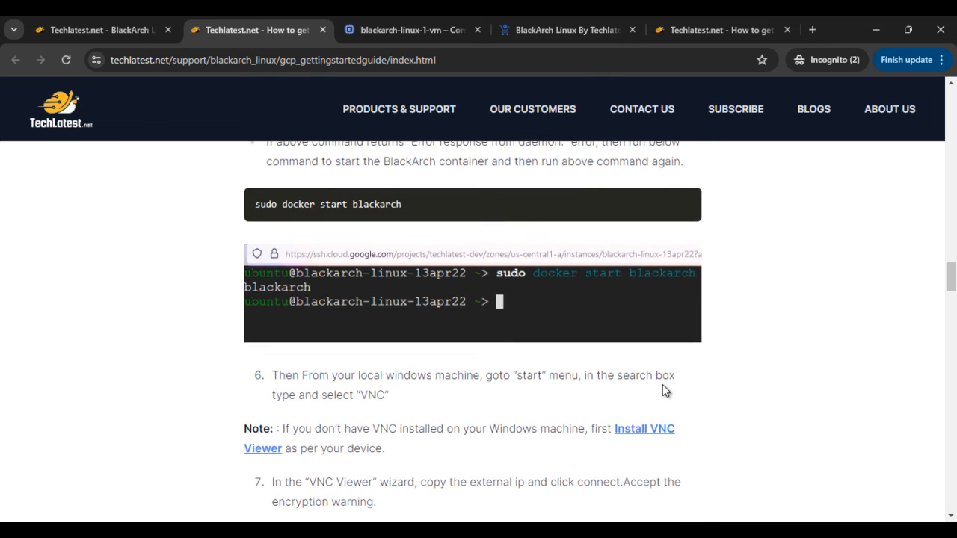
pyautogui.scroll(1, 439, 379)
pyautogui.scroll(-1, 445, 385)
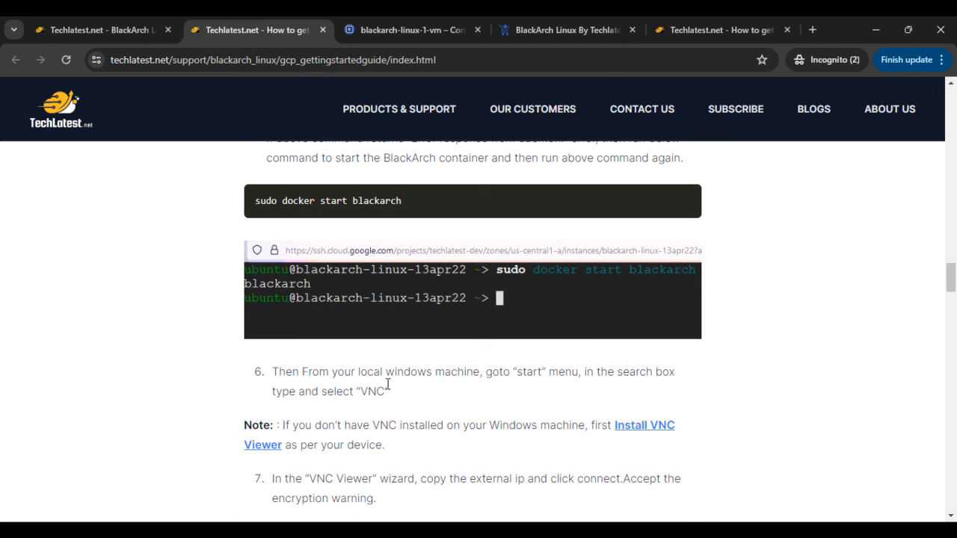
pyautogui.scroll(-1, 438, 389)
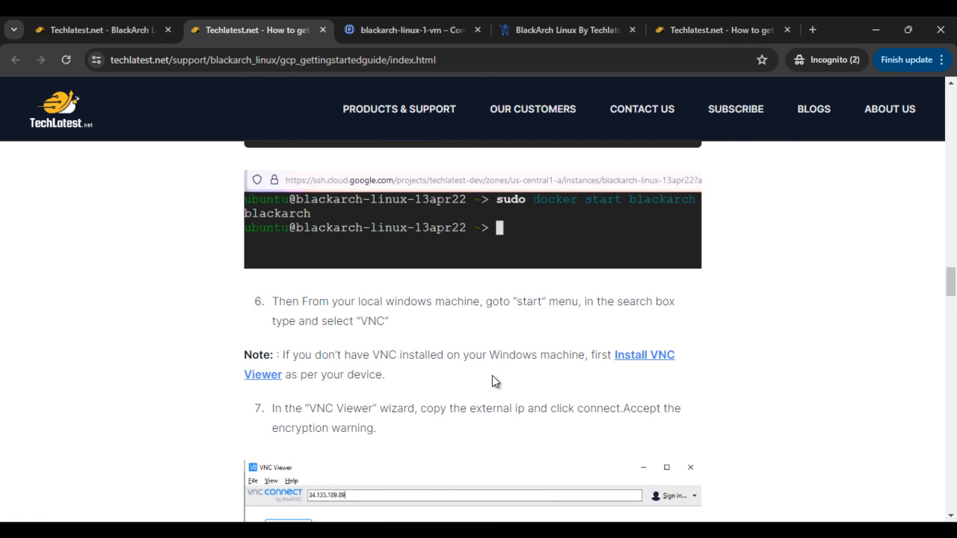
# - Open the guide's Install VNC Viewer link in a separate tab and examine the RealVNC Viewer download options for desktop platforms
pyautogui.rightClick(630, 359)
pyautogui.click(662, 216)
pyautogui.click(823, 465)
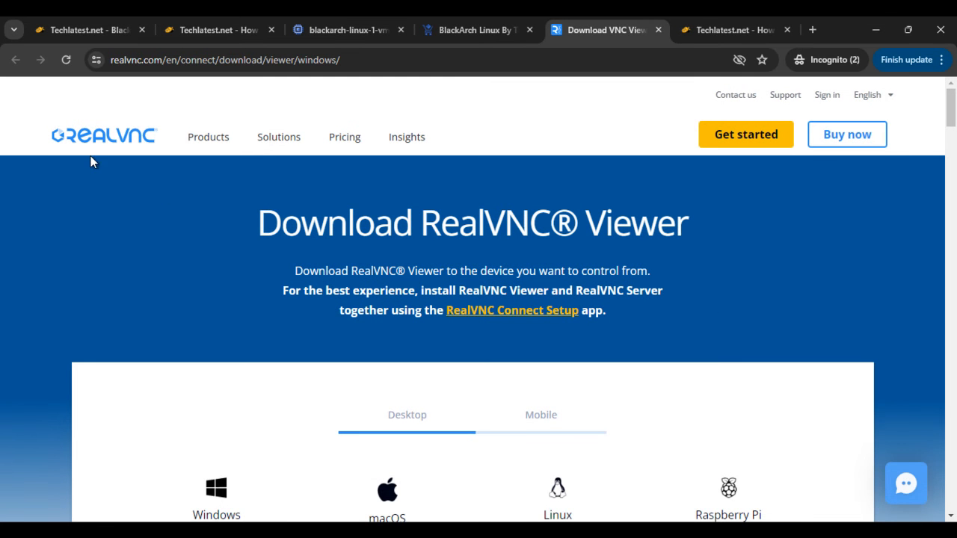
pyautogui.scroll(-3, 255, 322)
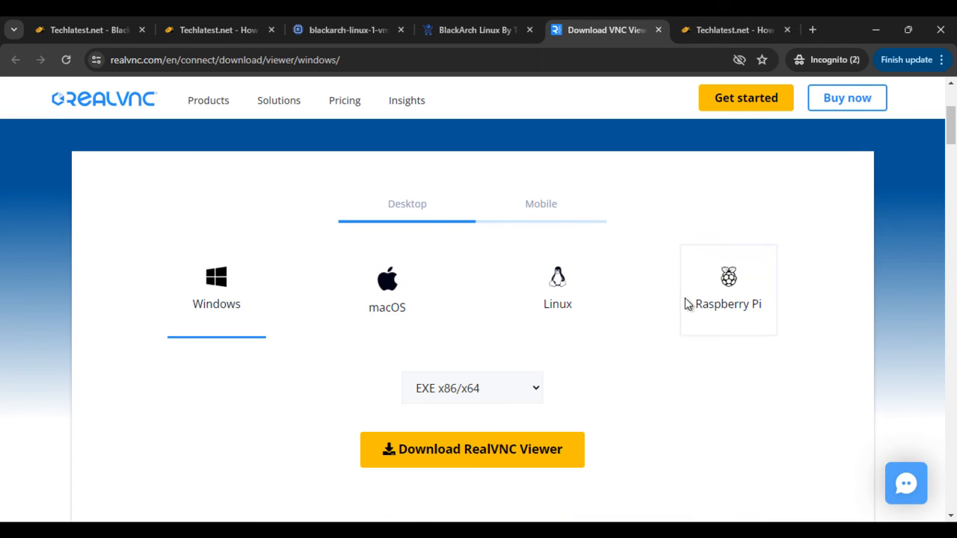
pyautogui.scroll(-4, 449, 363)
pyautogui.scroll(4, 521, 372)
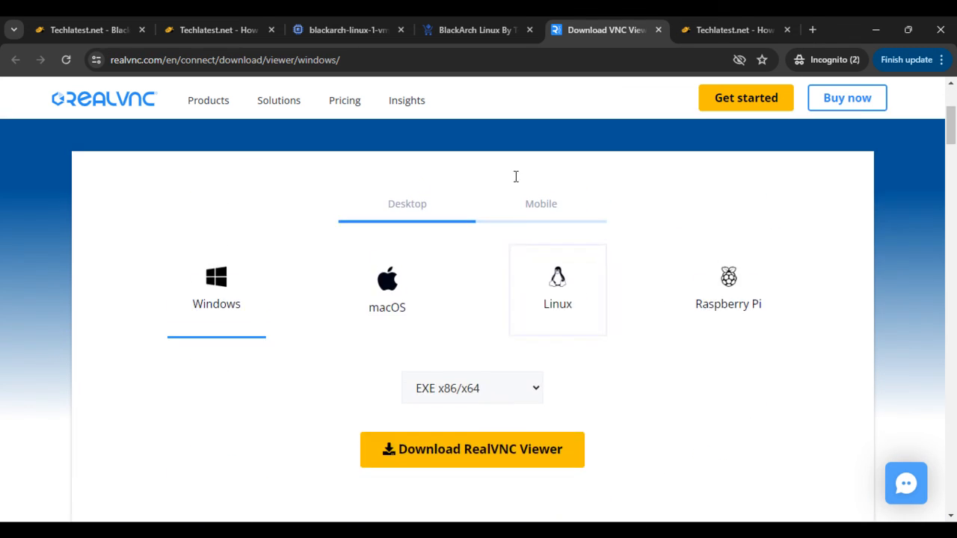
# - Return to the Techlatest deployment guide and read the remaining VNC Viewer connection steps
pyautogui.click(448, 27)
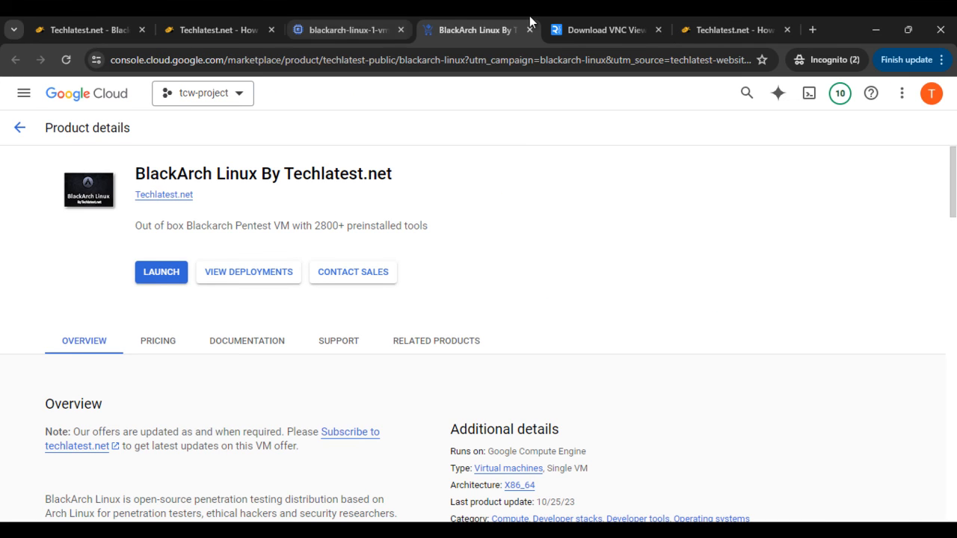
pyautogui.click(220, 30)
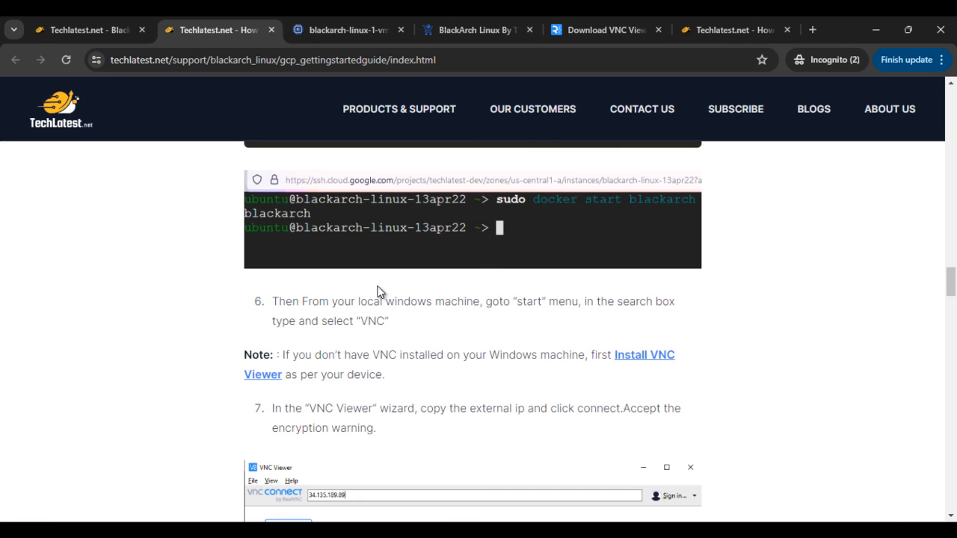
pyautogui.scroll(-6, 396, 314)
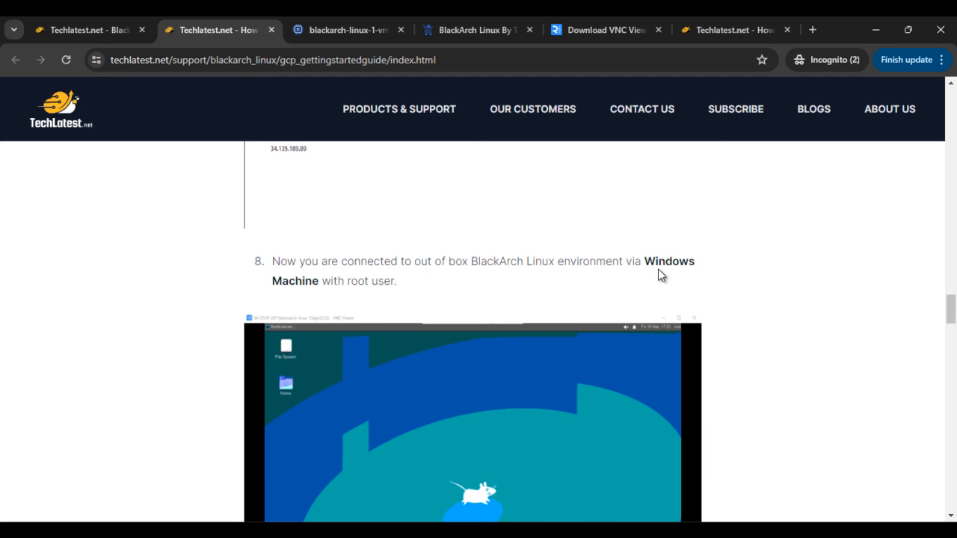
# - Search Windows for "vnc" and launch RealVNC Viewer
pyautogui.press('super')
pyautogui.write('vnc')
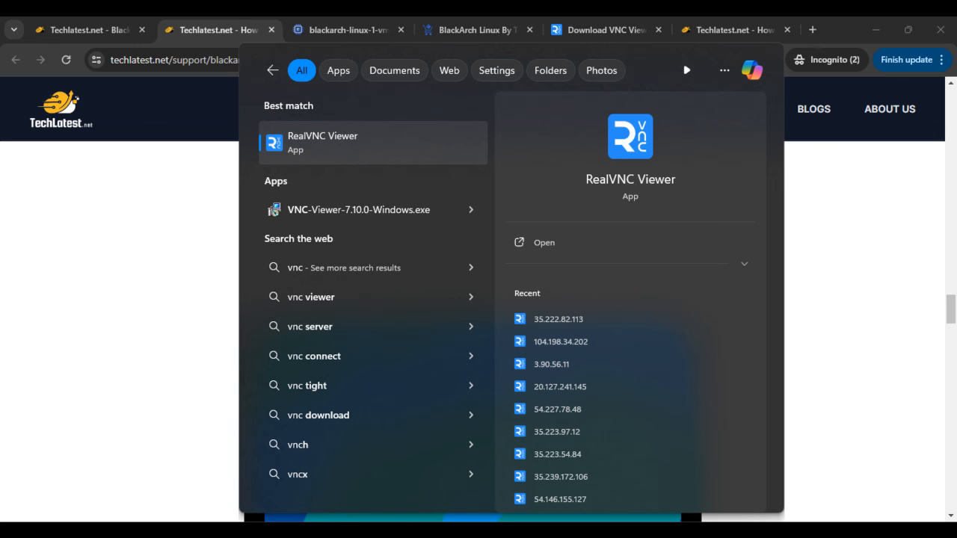
pyautogui.press('Return')
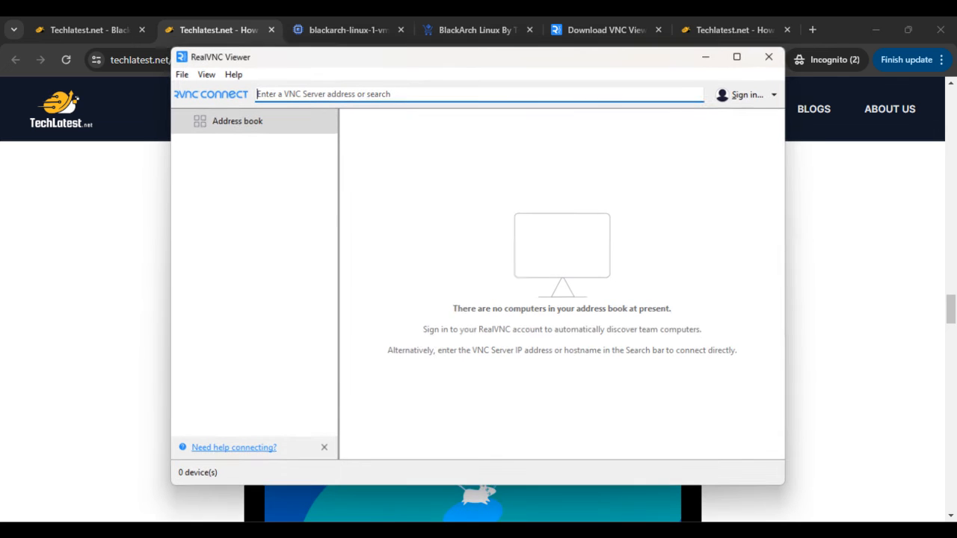
# - Copy the BlackArch VM's external IP address from the network interfaces details in the Google Cloud console
pyautogui.click(350, 27)
pyautogui.scroll(-12, 761, 391)
pyautogui.scroll(-1, 799, 388)
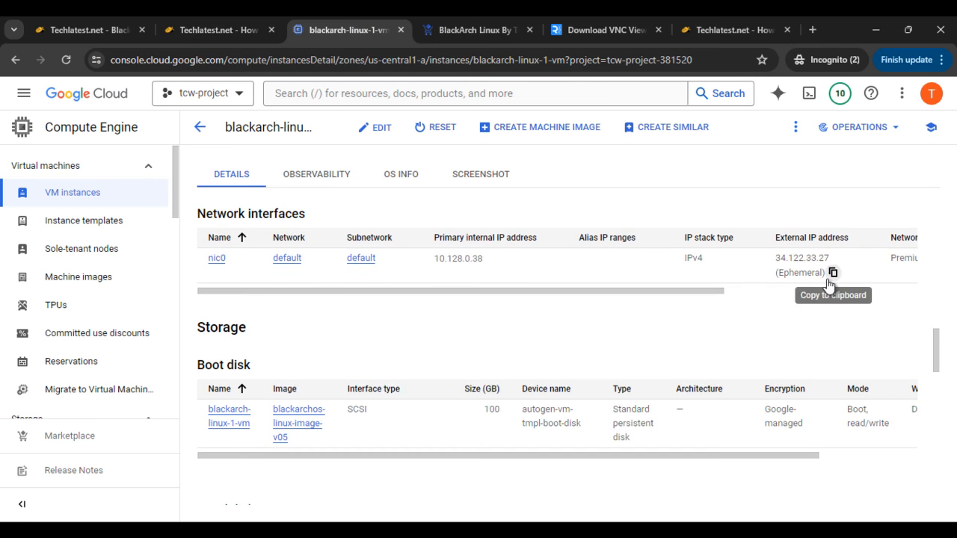
pyautogui.click(833, 272)
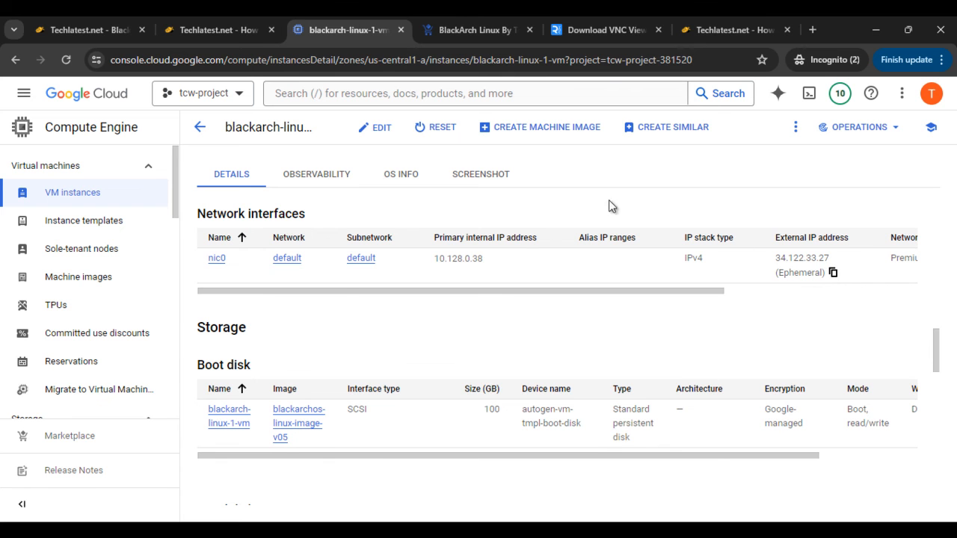
# - Connect RealVNC Viewer to the copied address 34.122.33.27, accept the unencrypted connection, and maximize the remote desktop window
pyautogui.click(719, 530)
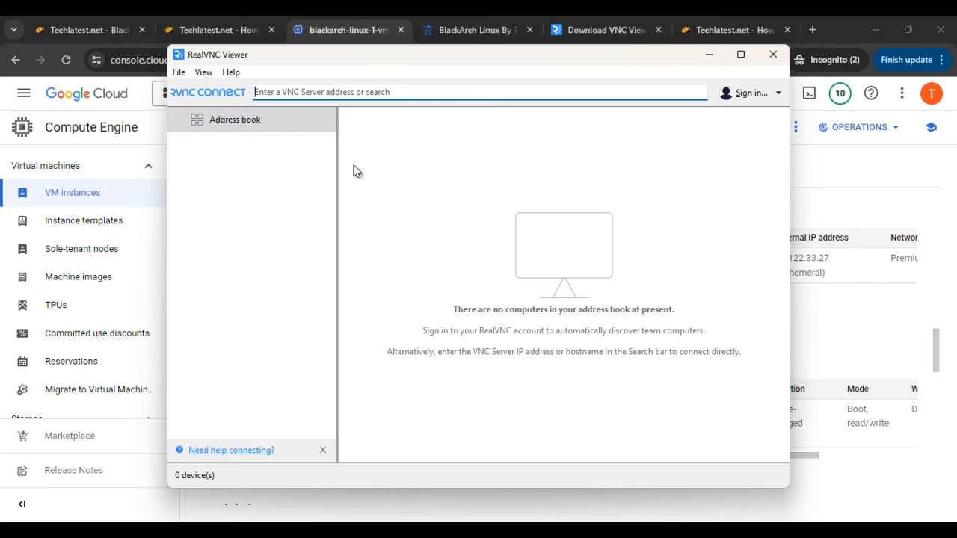
pyautogui.rightClick(316, 93)
pyautogui.click(371, 155)
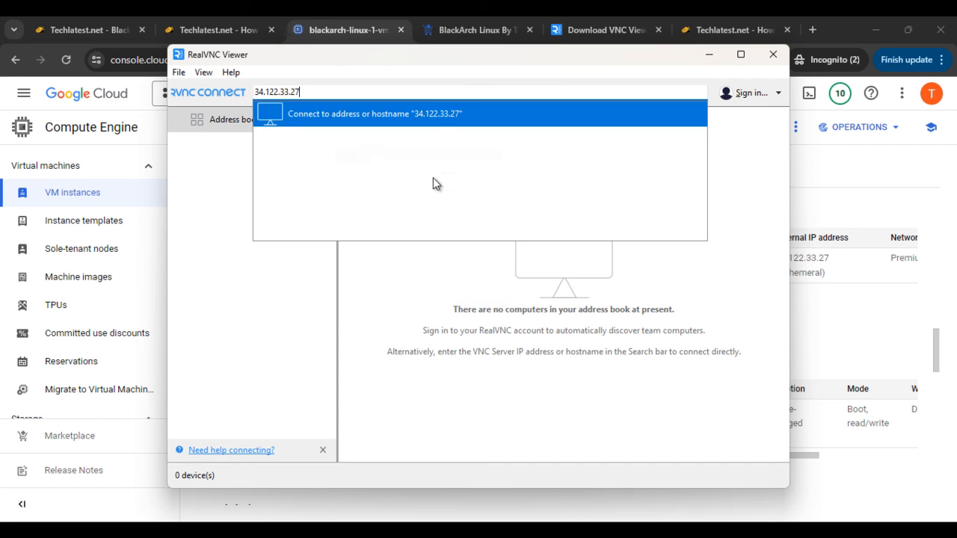
pyautogui.click(445, 114)
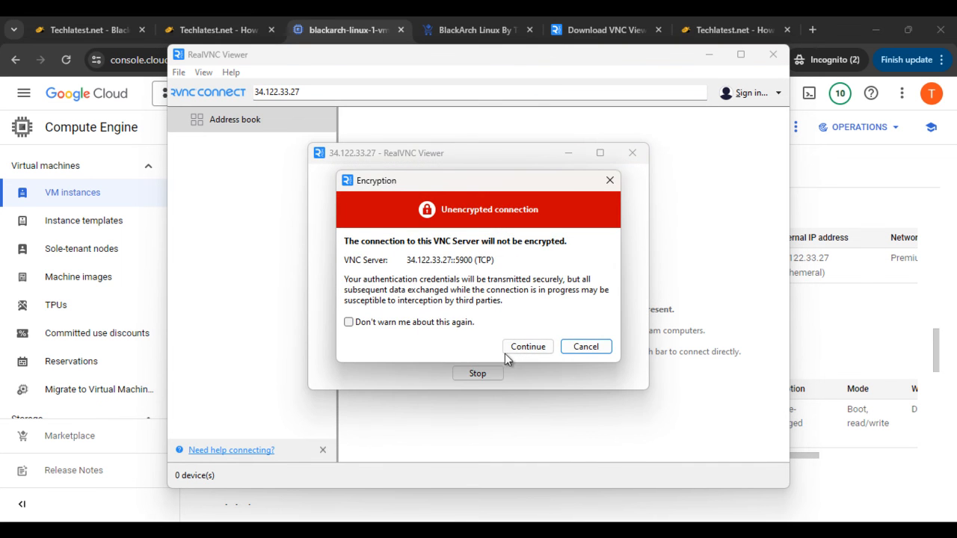
pyautogui.click(525, 344)
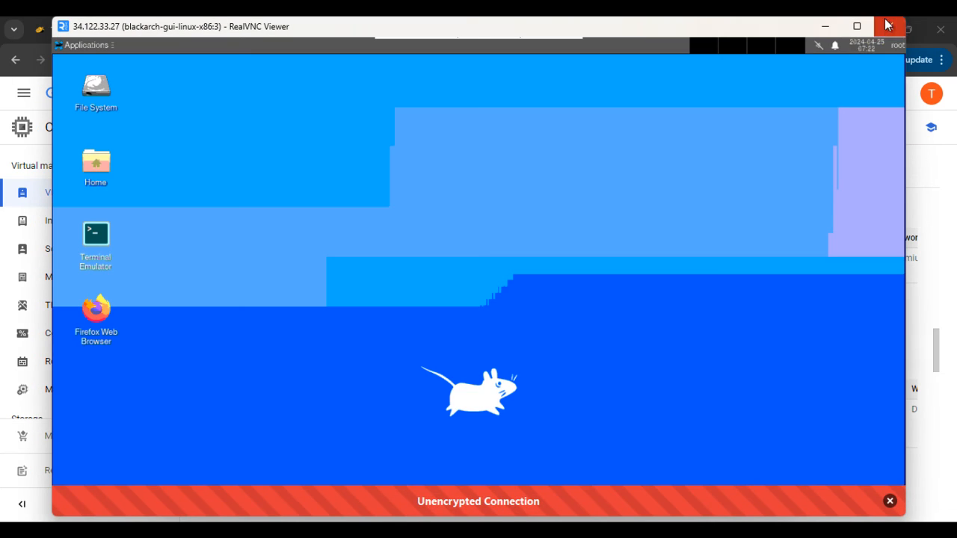
pyautogui.click(852, 30)
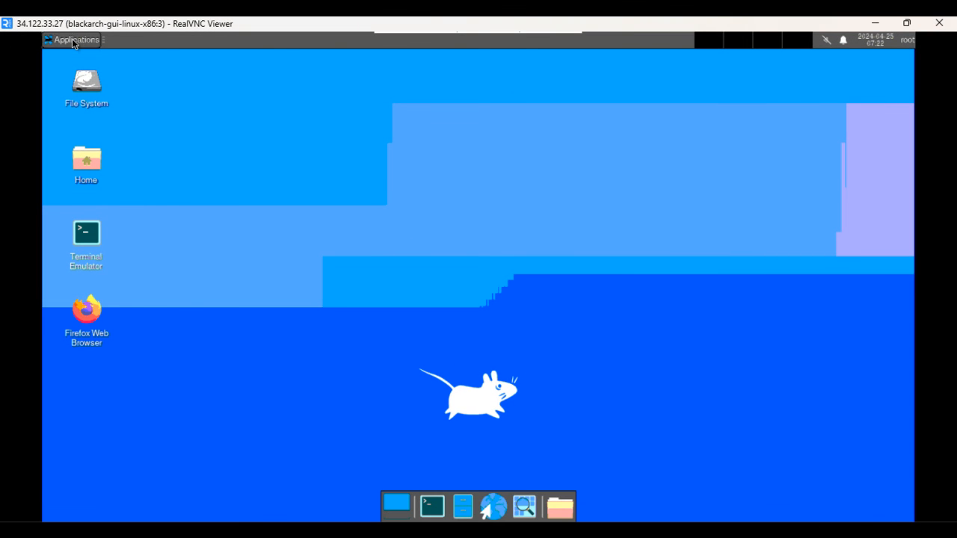
# - Browse the remote desktop's application categories, examining the settings entries and the BlackArch tool groups down to Wireless
pyautogui.click(72, 39)
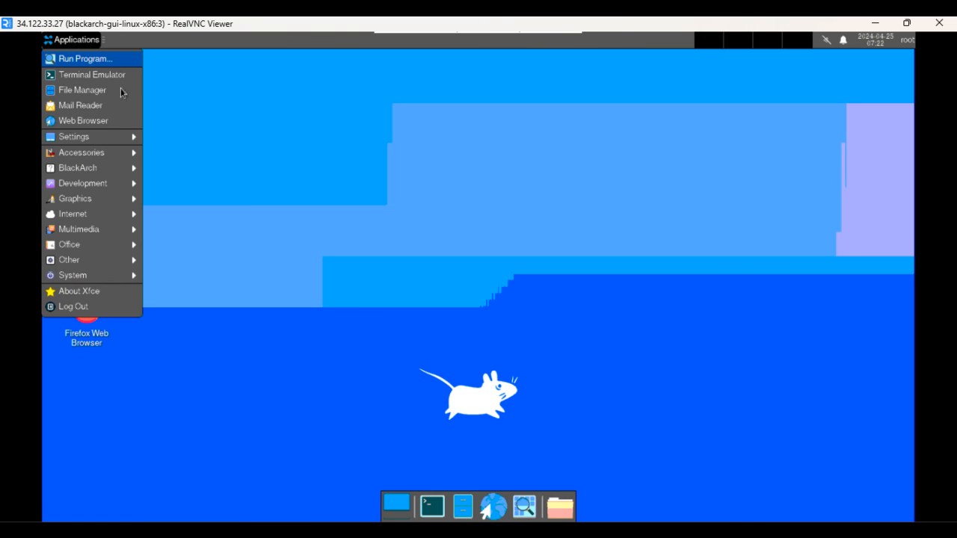
pyautogui.moveTo(119, 140)
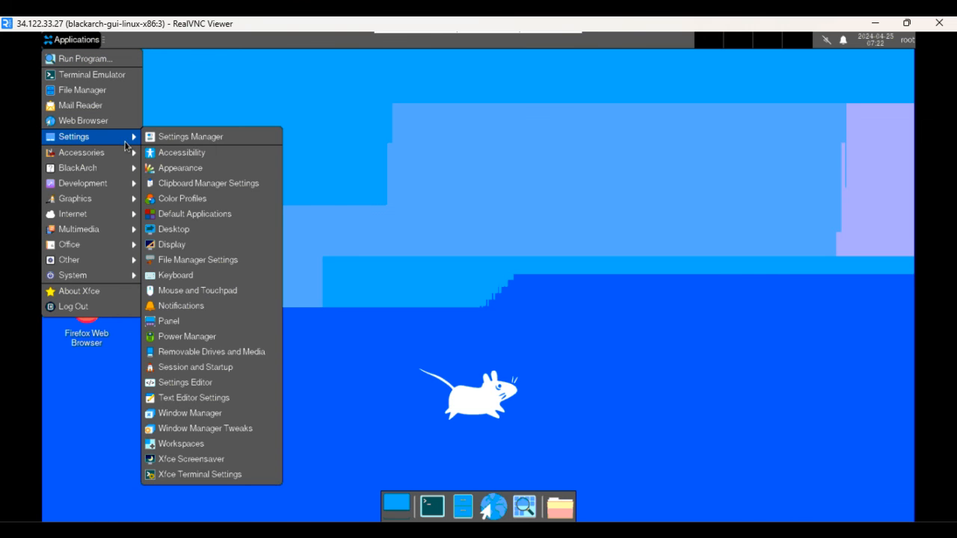
pyautogui.moveTo(134, 156)
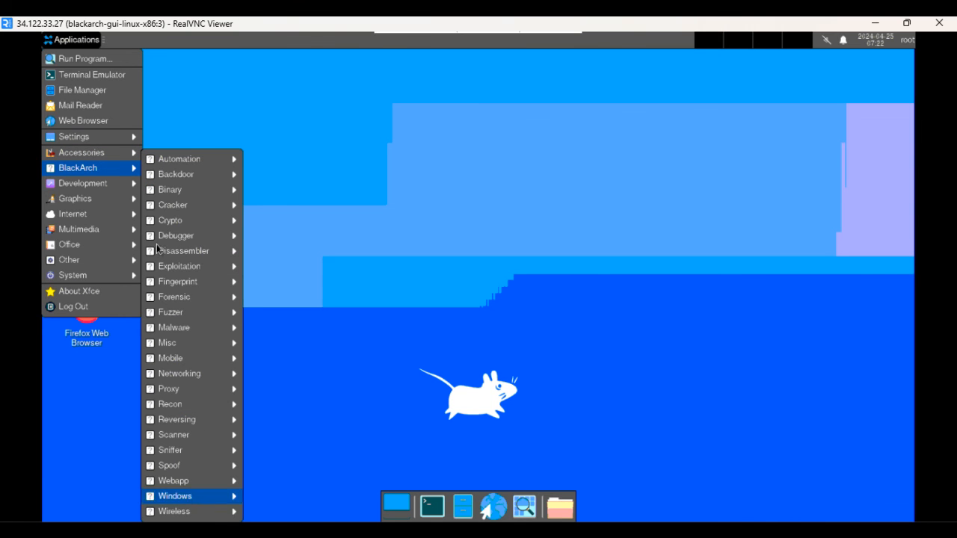
pyautogui.moveTo(125, 234)
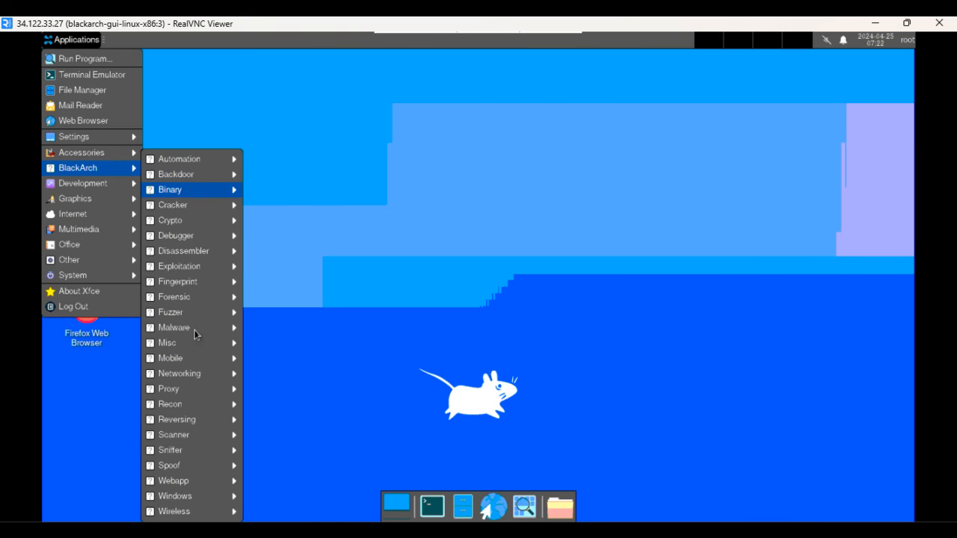
pyautogui.moveTo(217, 511)
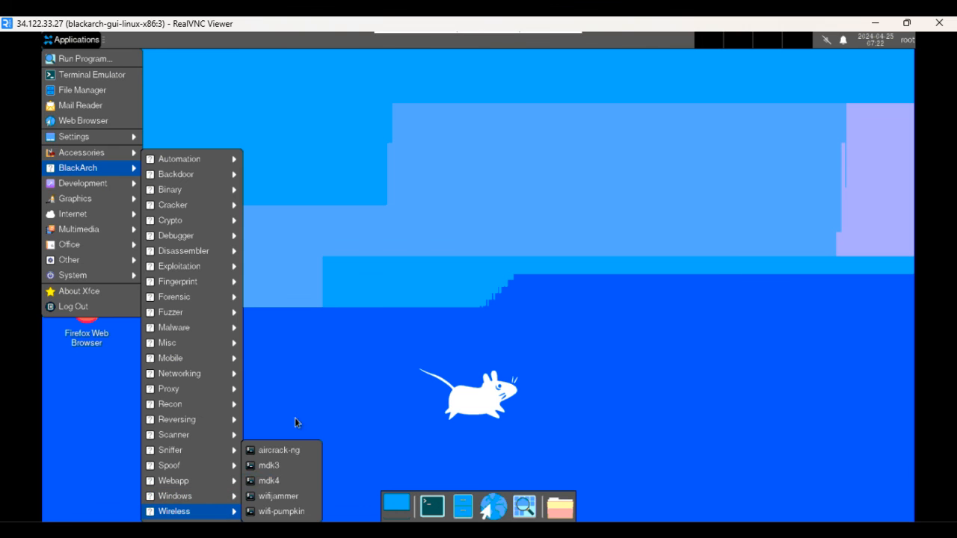